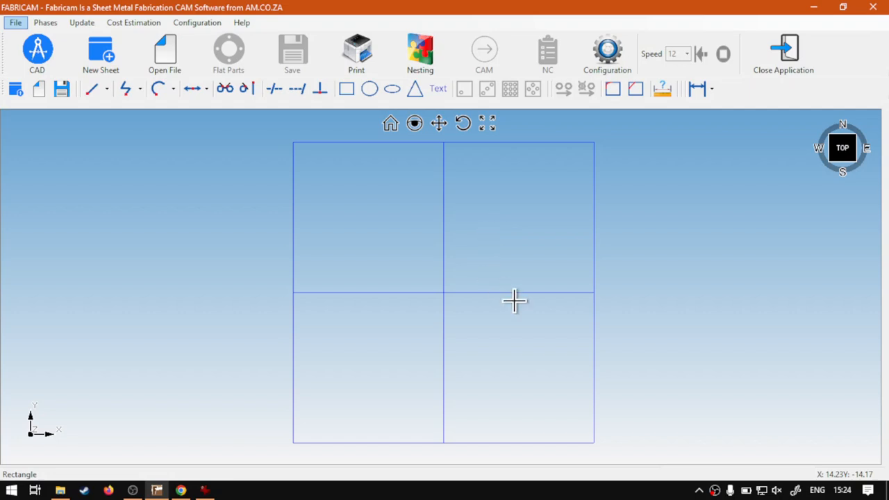
# Step: Select the grid's upper and middle lines with a right-to-left crossing window, and clear the selection
pyautogui.click(487, 292)
pyautogui.click(442, 262)
pyautogui.click(508, 262)
pyautogui.moveTo(621, 132); pyautogui.dragTo(264, 355)
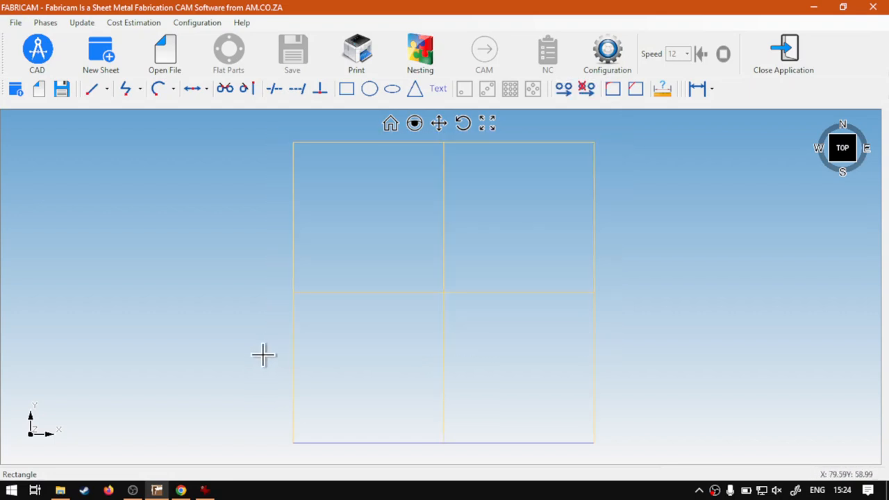
pyautogui.click(734, 262)
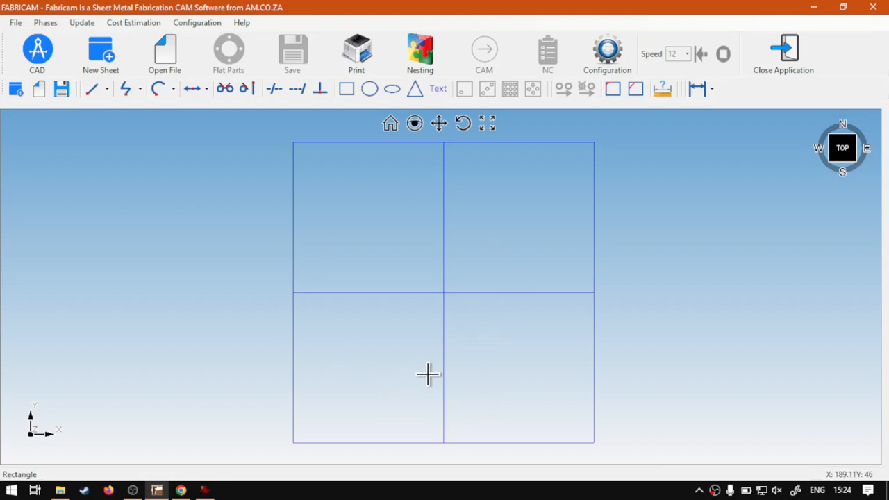
# Step: Select the lines touching the lower-right square with a crossing window ending at the grid's centre, and clear the selection
pyautogui.moveTo(611, 448); pyautogui.dragTo(441, 290)
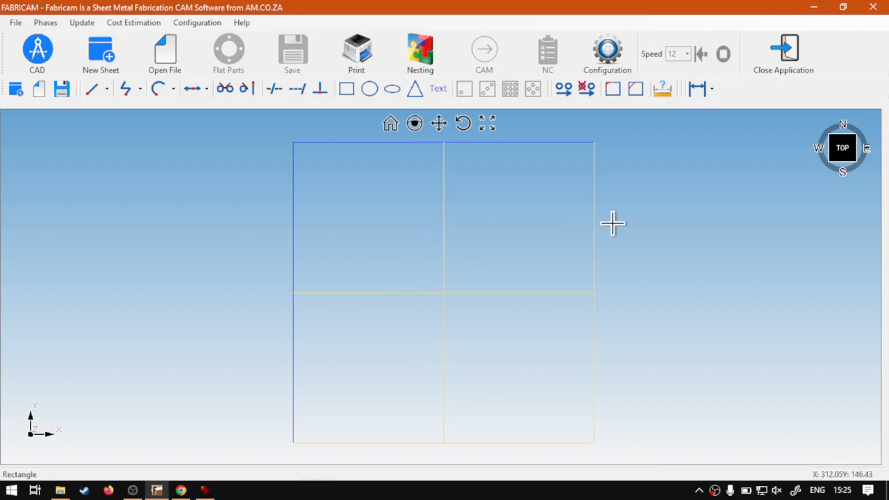
pyautogui.click(618, 318)
pyautogui.moveTo(603, 449); pyautogui.dragTo(440, 287)
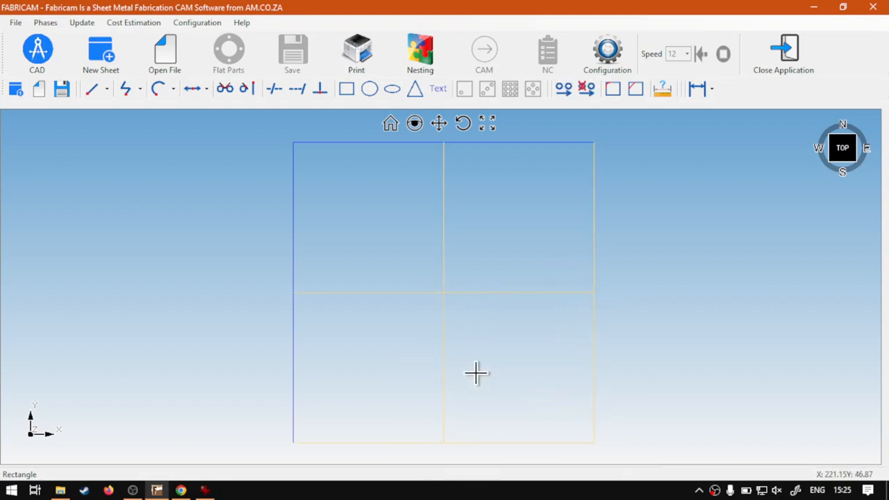
pyautogui.click(685, 313)
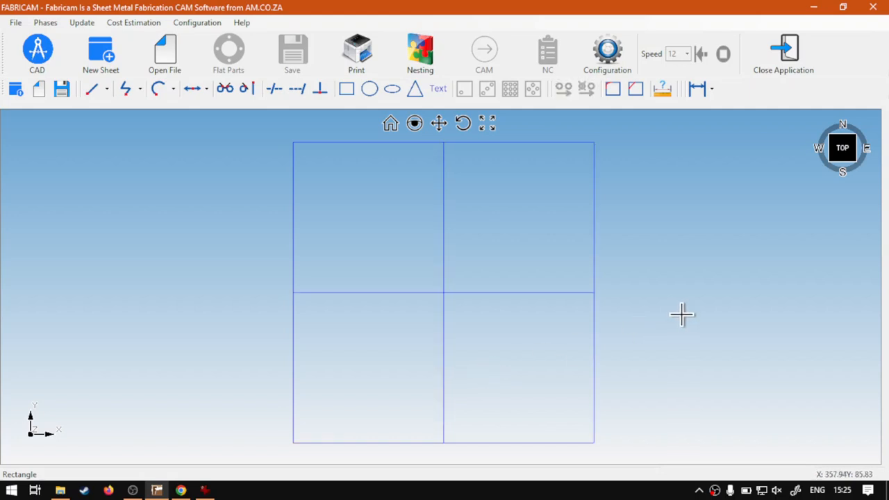
# Step: Select individual grid segments one at a time, ending on the upper-right vertical edge, and clear the selection
pyautogui.click(594, 236)
pyautogui.click(438, 227)
pyautogui.click(293, 234)
pyautogui.click(329, 293)
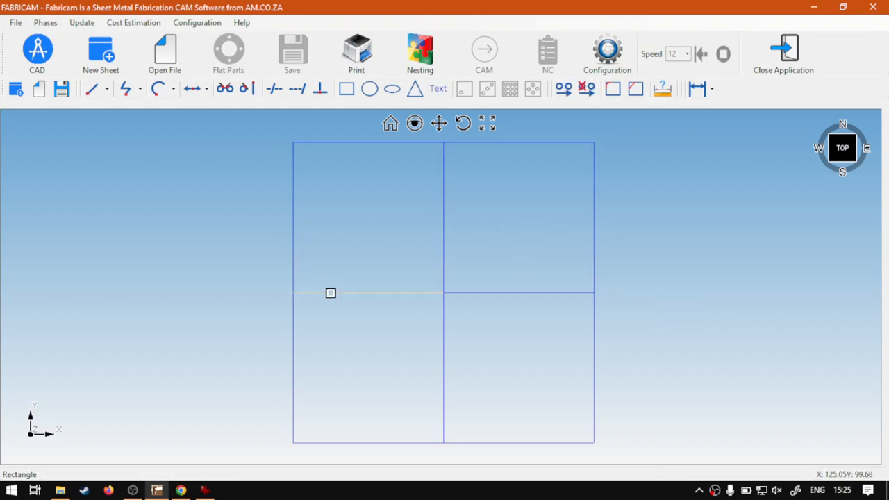
pyautogui.click(442, 268)
pyautogui.click(525, 293)
pyautogui.click(596, 251)
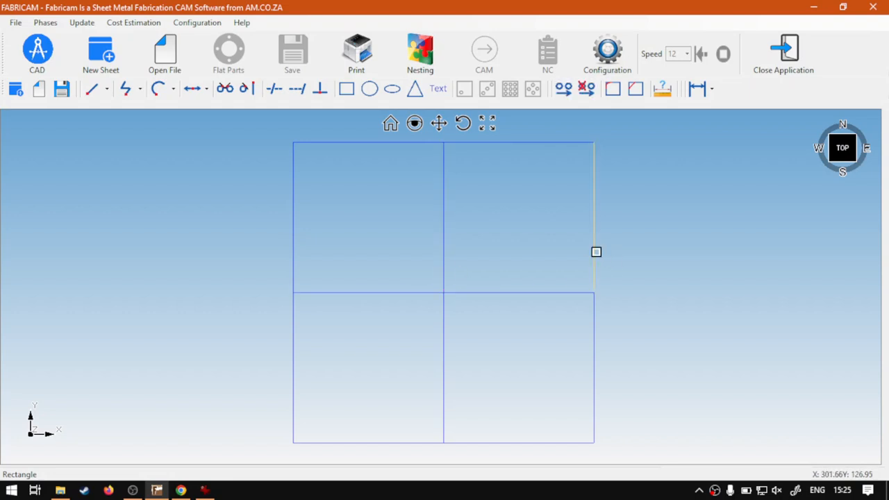
pyautogui.click(682, 237)
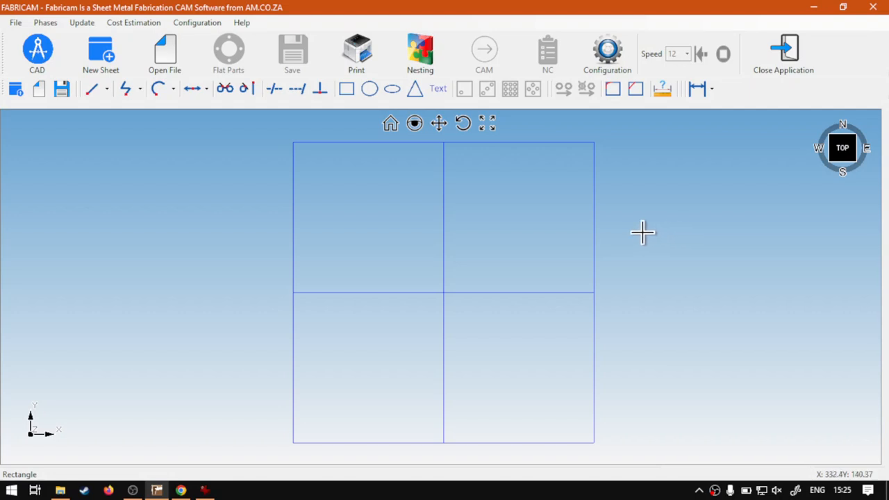
# Step: Build a multiple selection of the upper vertical lines, the middle-left horizontal line and the lower-left square's outer edges
pyautogui.click(593, 250)
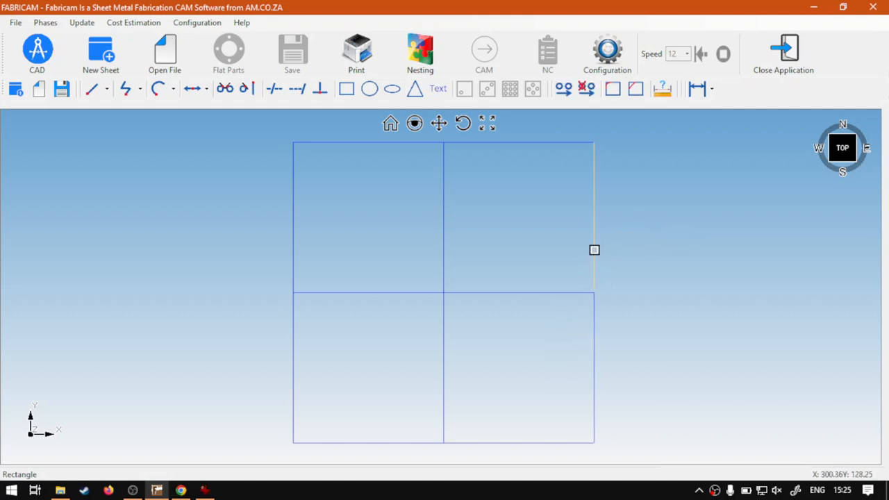
pyautogui.click(374, 291)
pyautogui.click(294, 286)
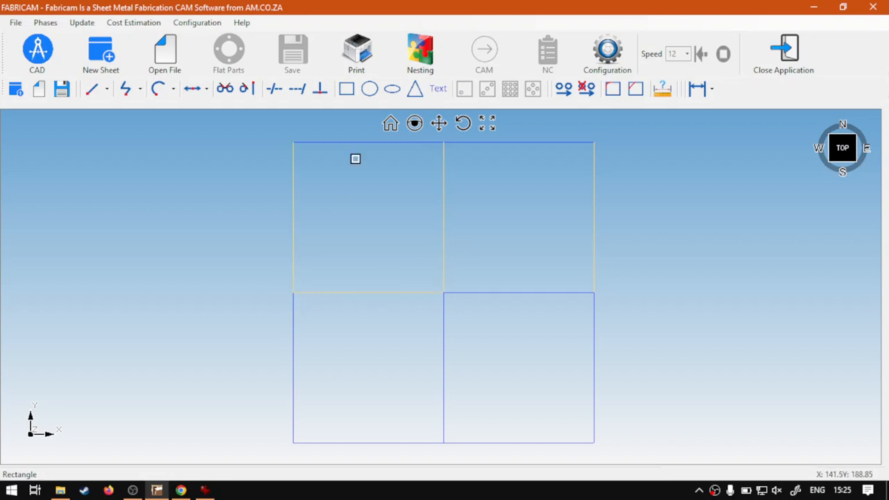
pyautogui.click(353, 442)
pyautogui.click(293, 381)
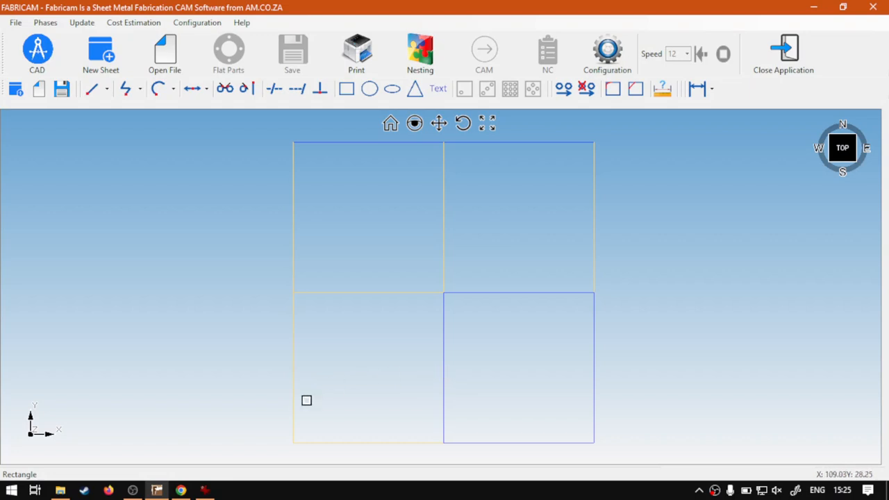
# Step: Remove the selected grid lines from the multiple selection one by one until none is selected
pyautogui.click(329, 444)
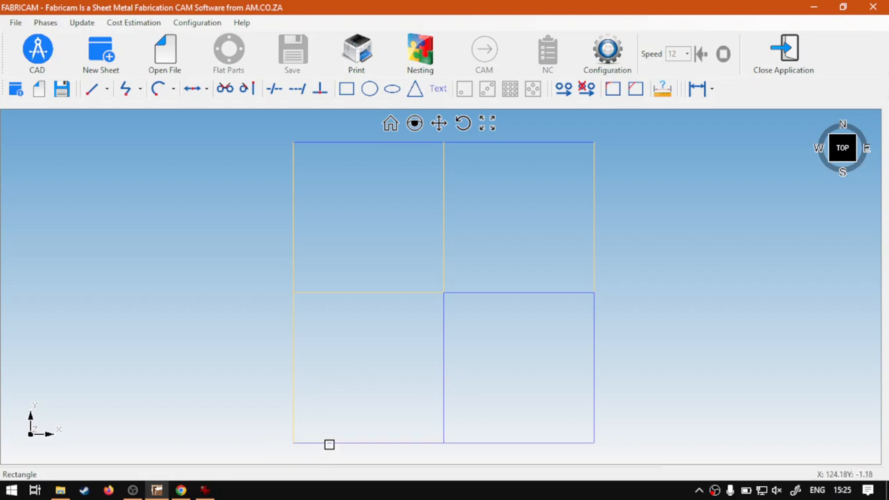
pyautogui.click(294, 415)
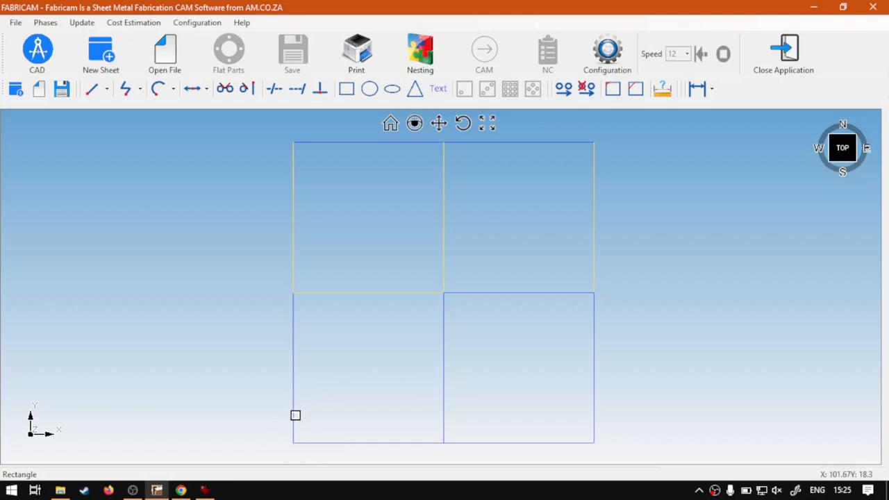
pyautogui.click(292, 261)
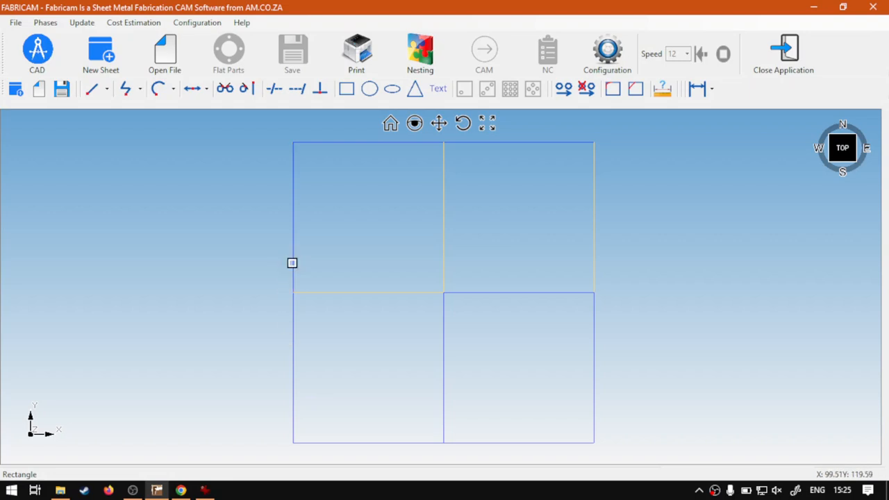
pyautogui.click(407, 293)
pyautogui.click(443, 265)
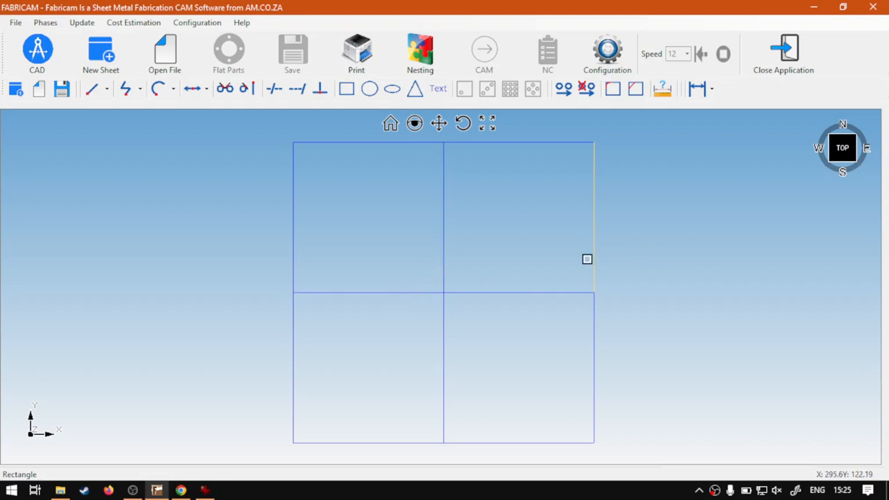
pyautogui.click(593, 261)
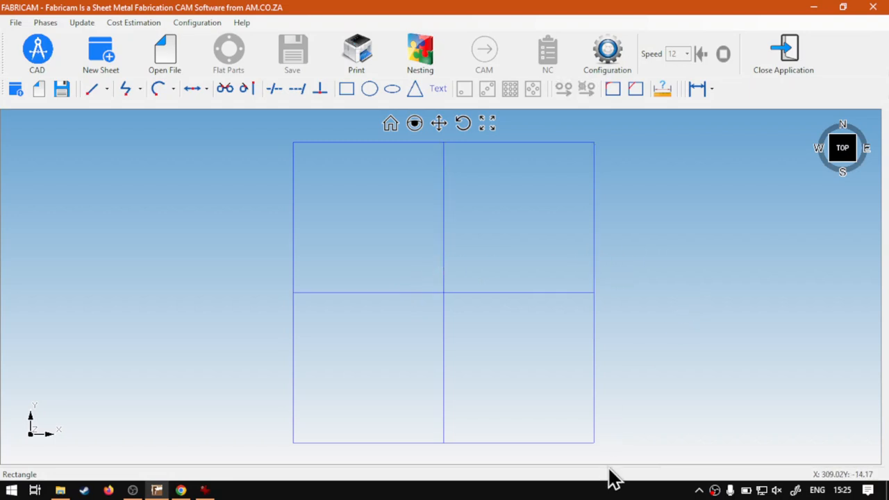
# Step: Crossing-select the lines around the lower-right square, deselect neighbouring lines such as the upper-right edge, and clear the selection
pyautogui.moveTo(627, 455)
pyautogui.mouseDown()
pyautogui.moveTo(479, 349)
pyautogui.moveTo(427, 282)
pyautogui.mouseUp()
pyautogui.click(592, 241)
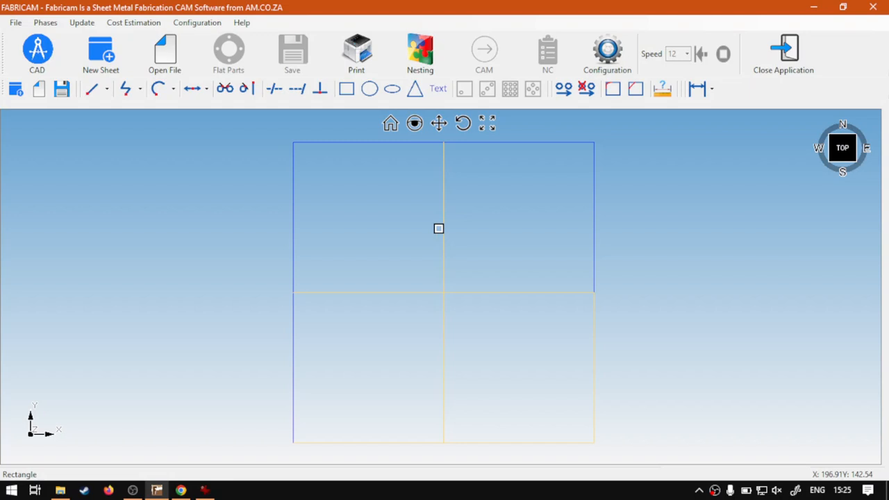
pyautogui.doubleClick(381, 293)
pyautogui.click(502, 294)
pyautogui.click(469, 297)
pyautogui.click(486, 298)
pyautogui.click(463, 298)
pyautogui.click(463, 298)
pyautogui.click(463, 297)
pyautogui.click(463, 298)
pyautogui.click(463, 298)
pyautogui.click(463, 298)
pyautogui.click(463, 298)
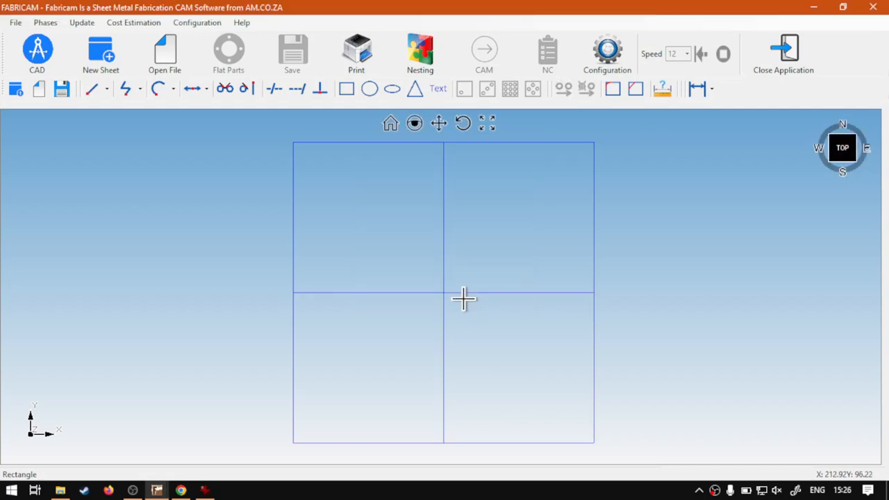
# Step: Crossing-select around the lower-right square, deselect the neighbouring lines, and delete the square's four segments
pyautogui.moveTo(637, 458); pyautogui.dragTo(408, 255)
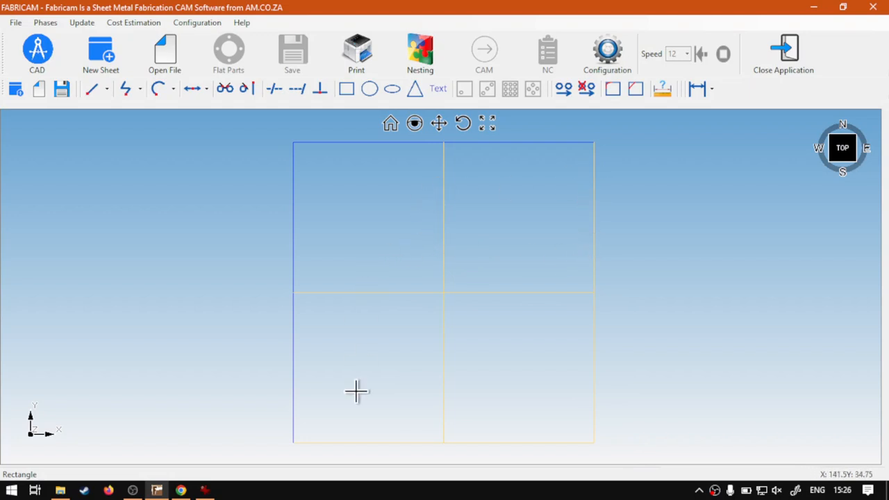
pyautogui.click(364, 442)
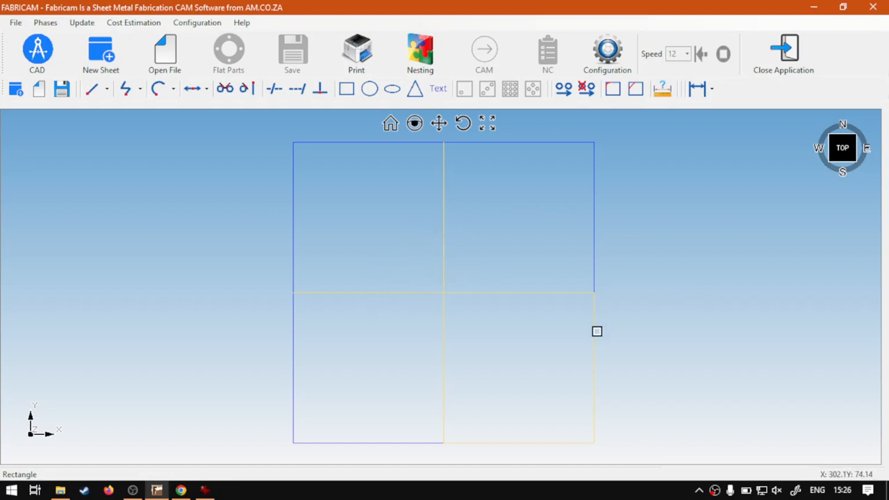
pyautogui.press('Delete')
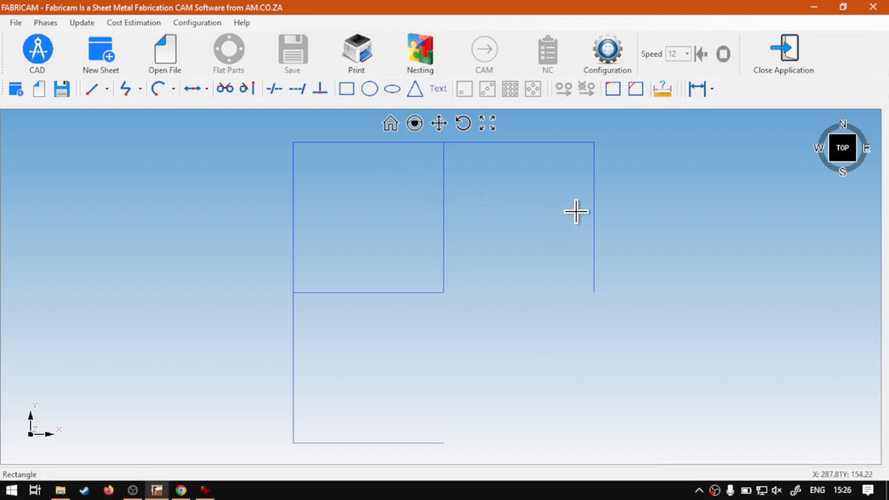
pyautogui.click(445, 194)
pyautogui.moveTo(549, 212); pyautogui.dragTo(611, 222)
pyautogui.moveTo(615, 294); pyautogui.dragTo(577, 251)
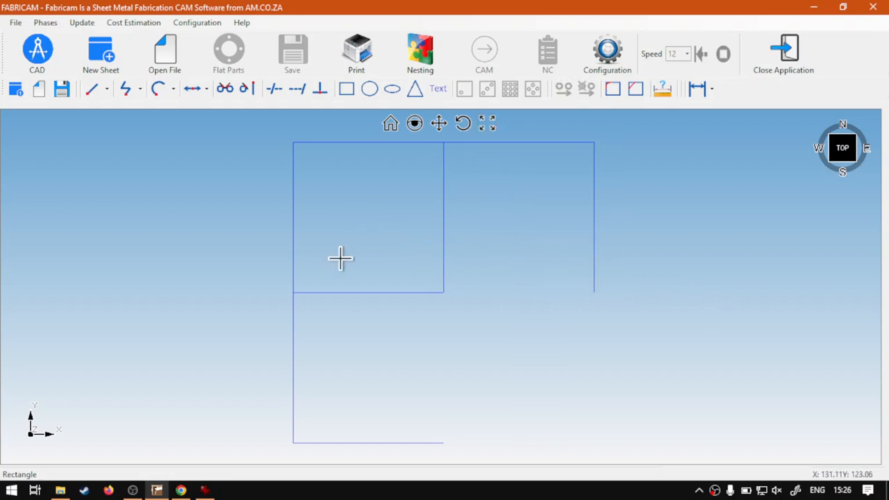
pyautogui.moveTo(488, 314); pyautogui.dragTo(294, 143)
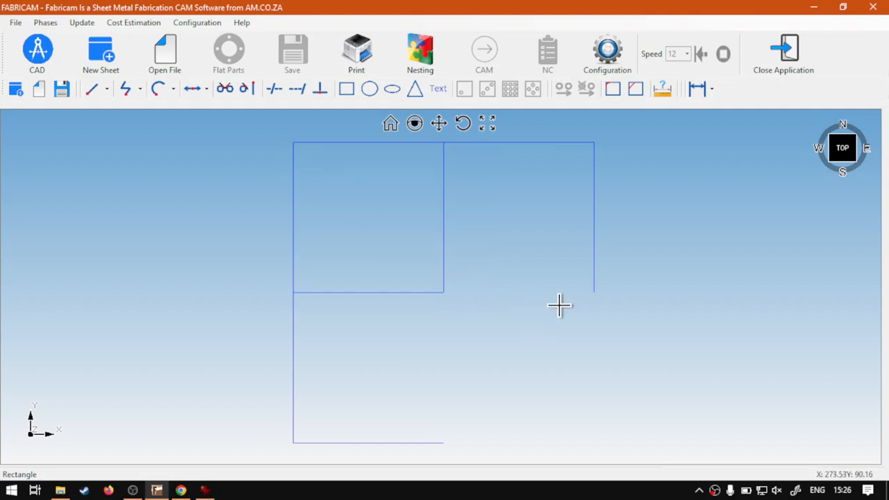
# Step: Delete the outer edges of the upper-right and lower-left squares, keeping only the upper-left square
pyautogui.click(593, 209)
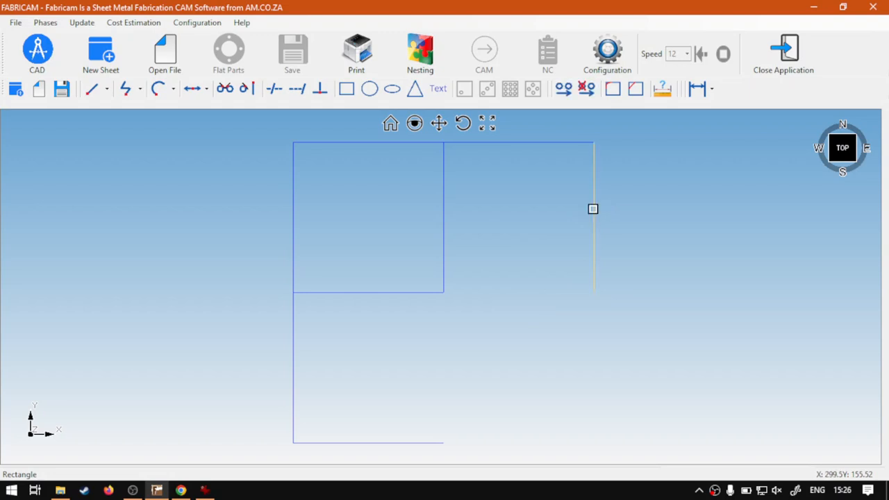
pyautogui.click(495, 143)
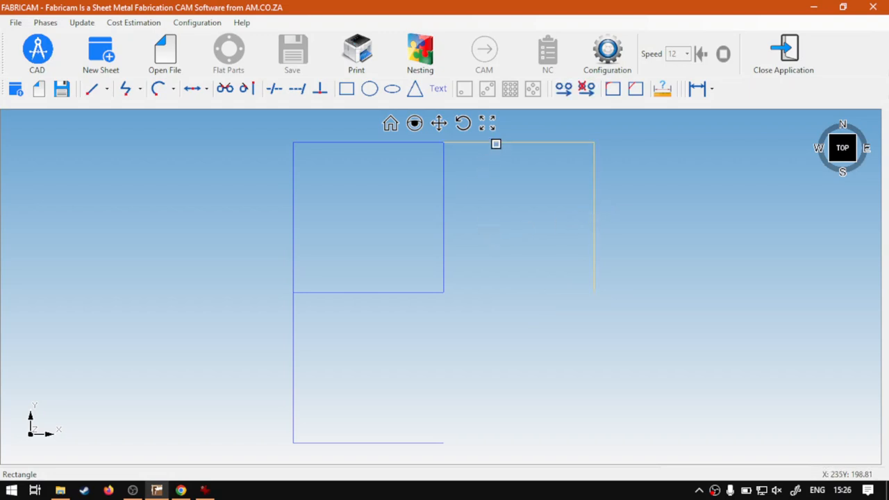
pyautogui.click(333, 442)
pyautogui.click(293, 403)
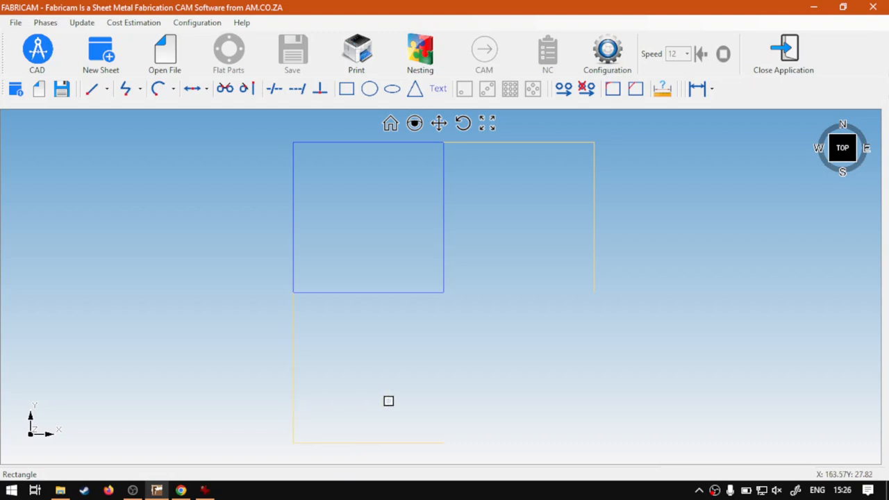
pyautogui.click(294, 228)
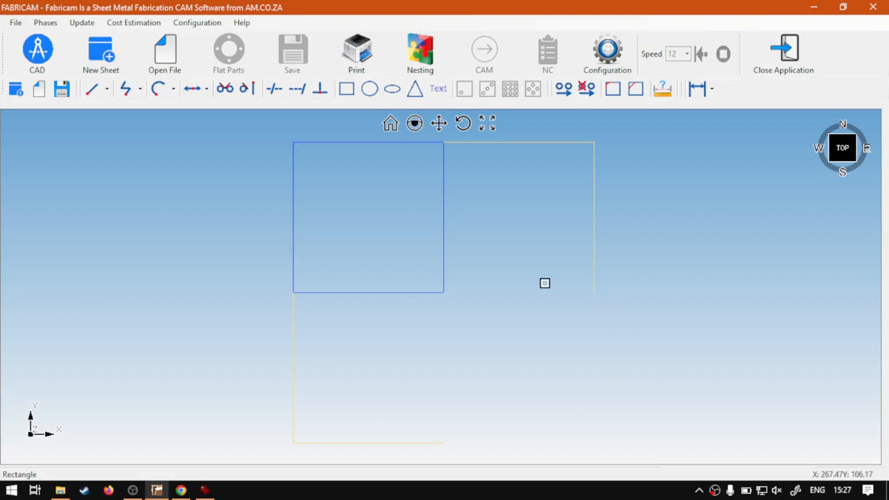
pyautogui.press('Delete')
pyautogui.click(293, 368)
pyautogui.press('Delete')
pyautogui.click(390, 123)
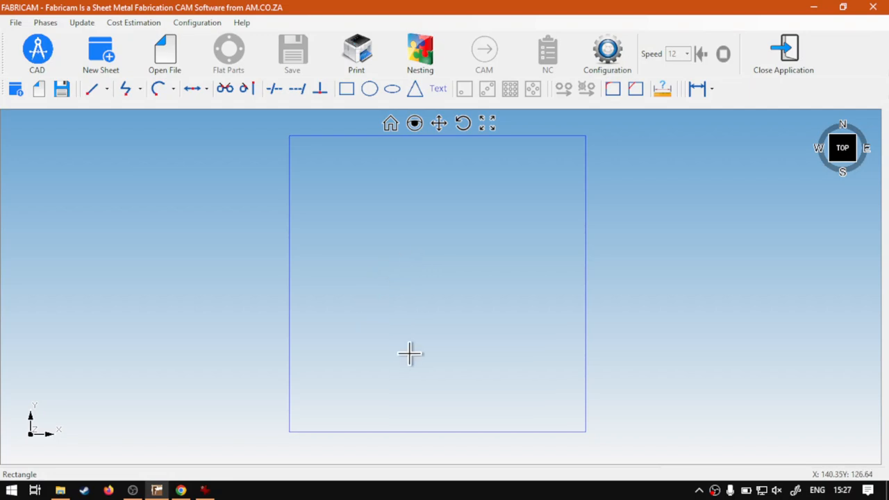
# Step: Switch to the Software Training Videos web page in Chrome
pyautogui.click(180, 490)
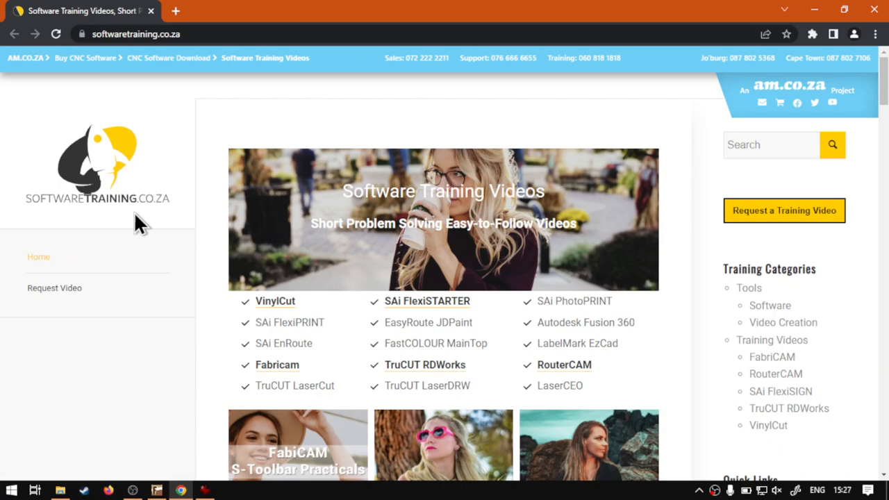